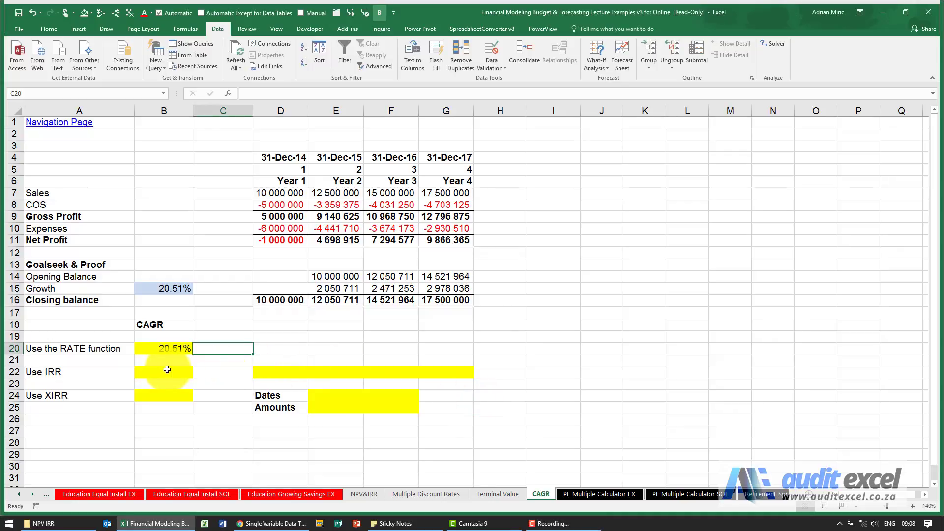
Enter =-D7 in D22 to show -10,000,000 and widen column D to fit
left_click(167, 370)
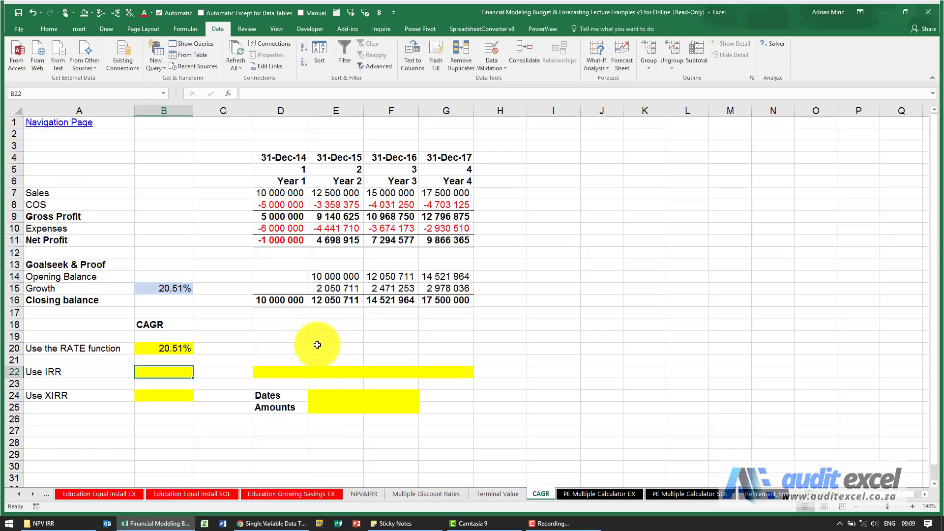
left_click(280, 371)
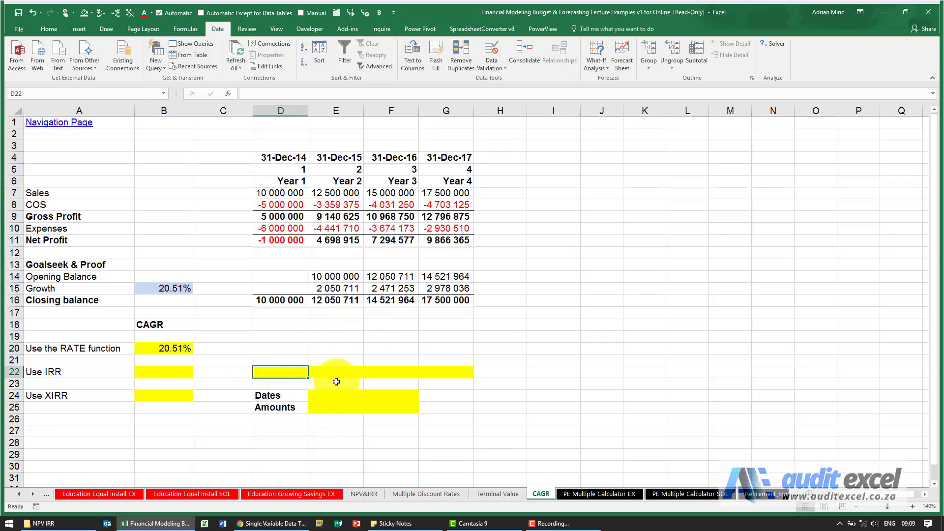
type("=")
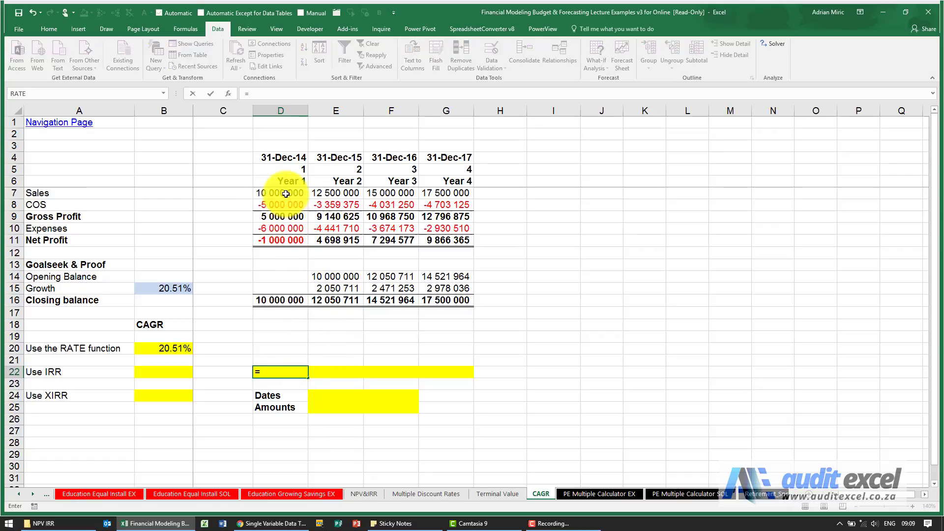
key("ctrl+Return")
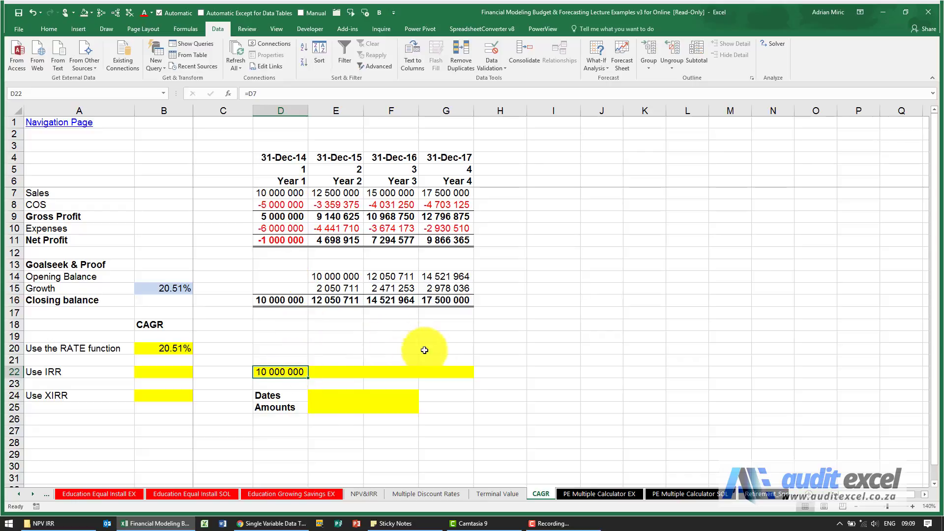
left_click(250, 94)
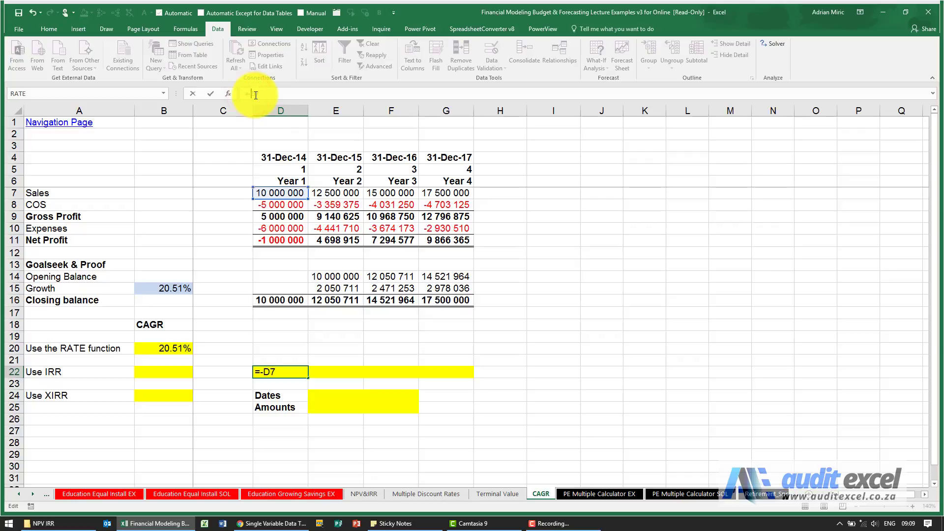
key("Return")
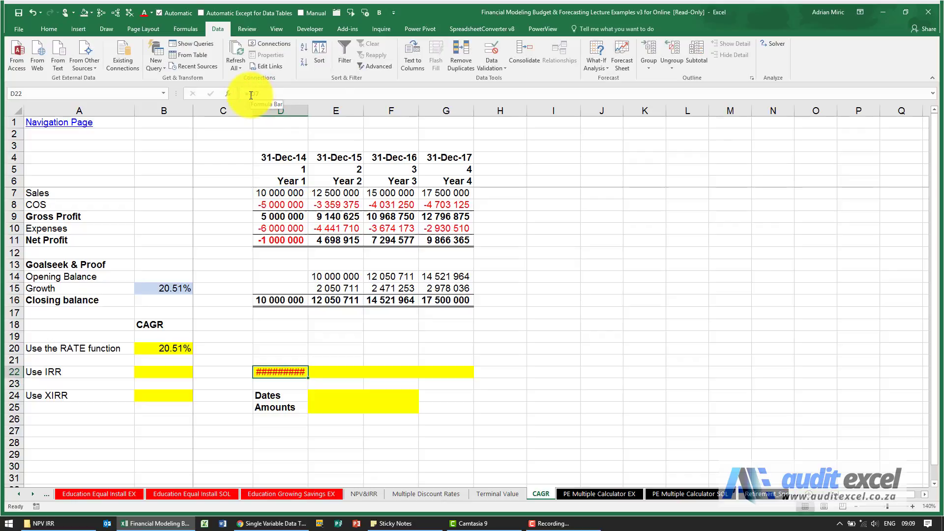
left_click_drag(309, 108, 320, 108)
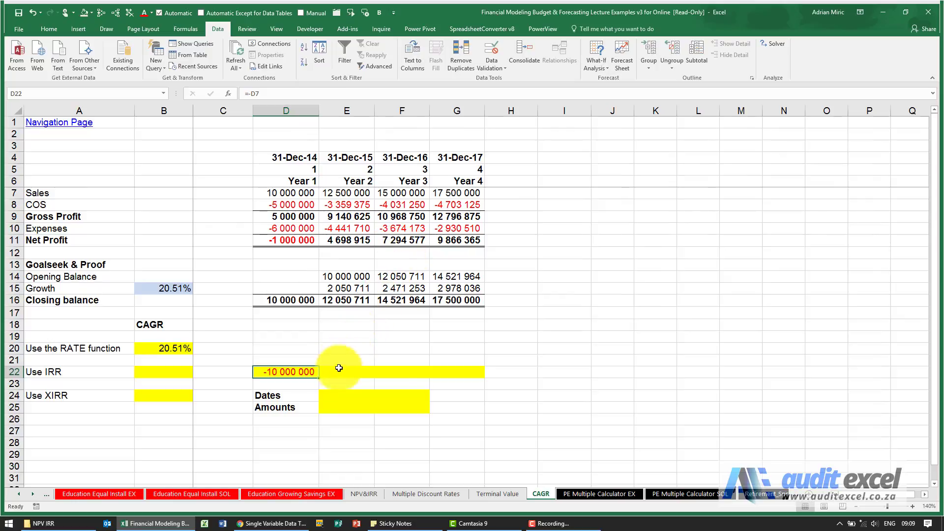
Enter 0 as the second and third cash flows in E22 and F22
left_click(362, 371)
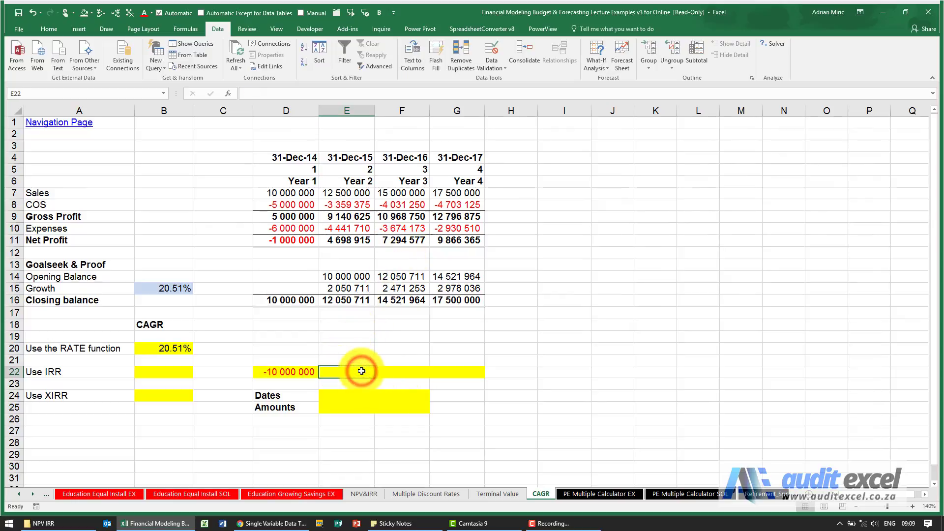
type("0")
left_click(389, 371)
type("0")
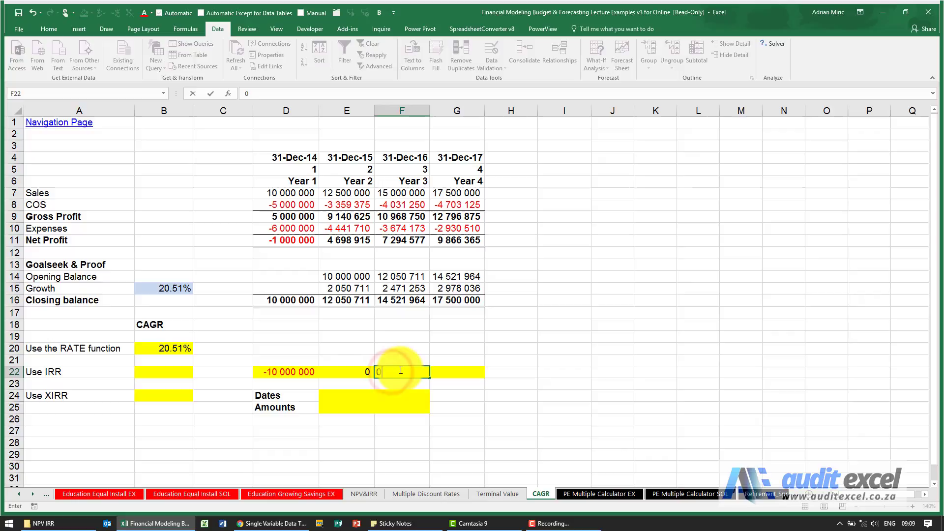
left_click(400, 348)
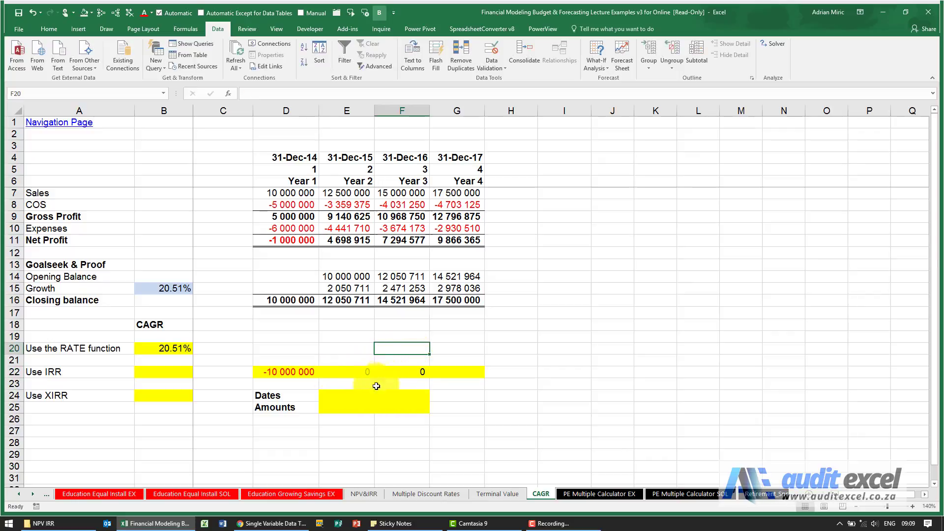
Link G22 to Year 4 sales with =G7 (17,500,000) and recheck D22's formula
left_click(445, 371)
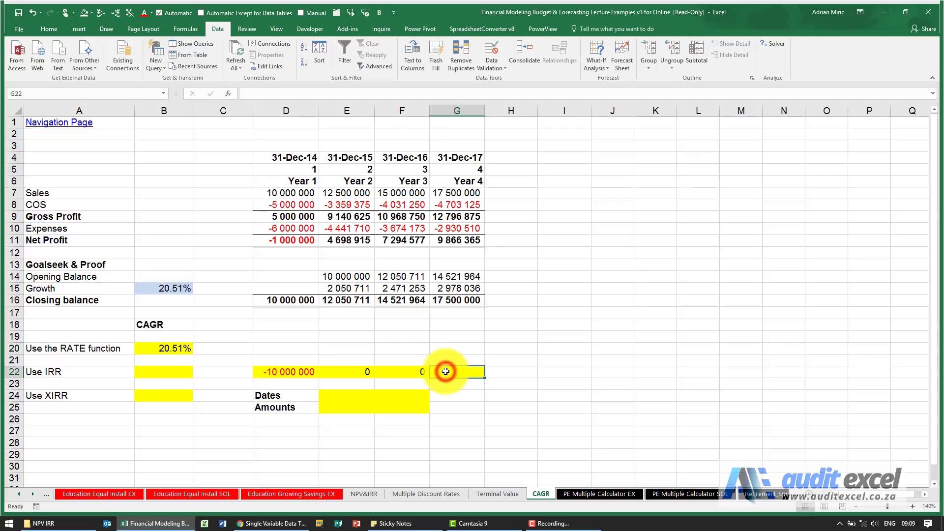
type("=")
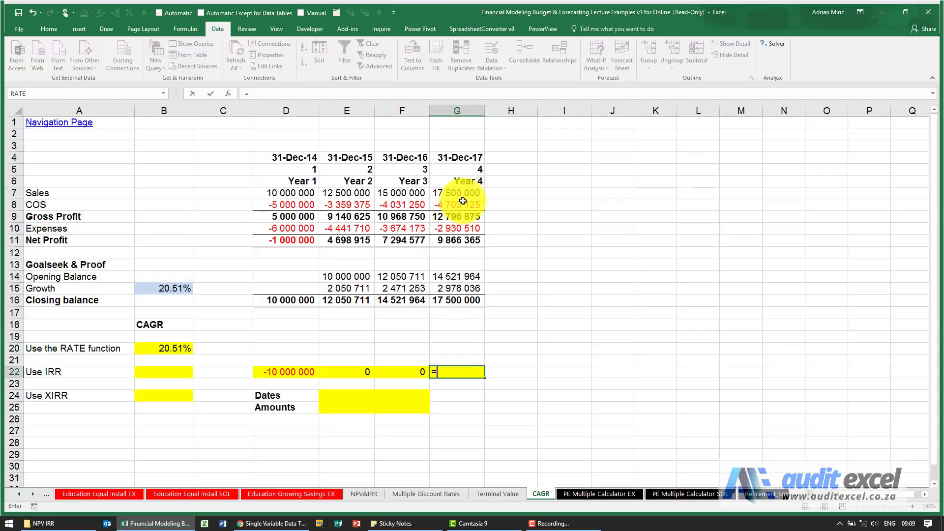
left_click(465, 193)
key("Return")
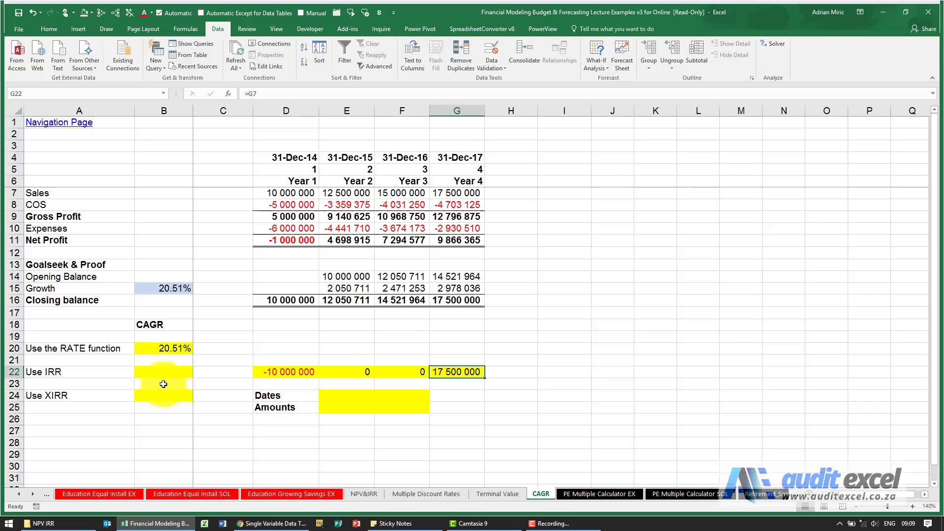
left_click(280, 375)
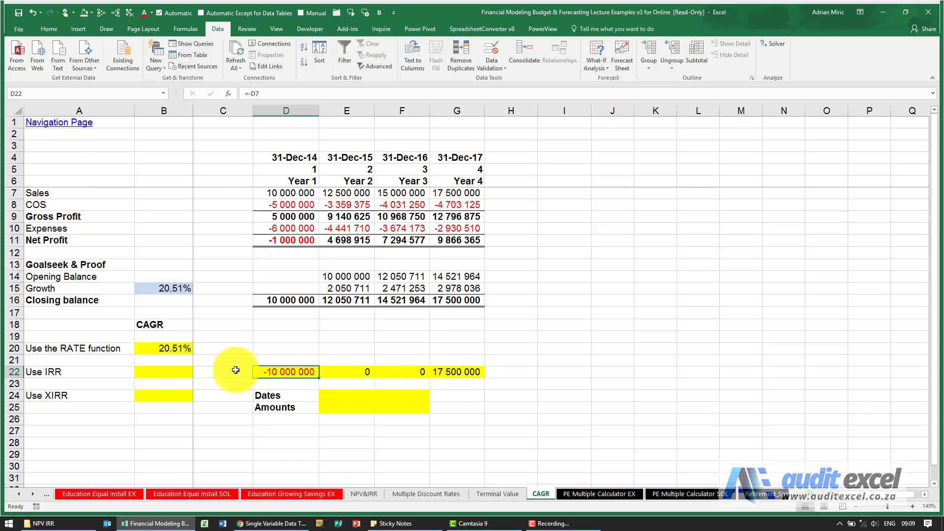
left_click(184, 370)
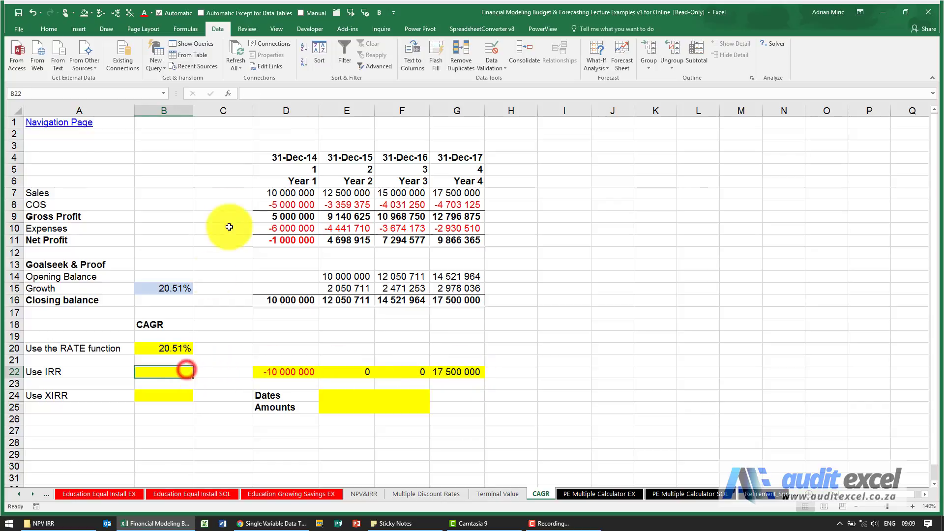
Insert =IRR(D22:G22) in B22 via Insert Function, returning 20.51%
left_click(228, 94)
left_click(386, 426)
type("irr")
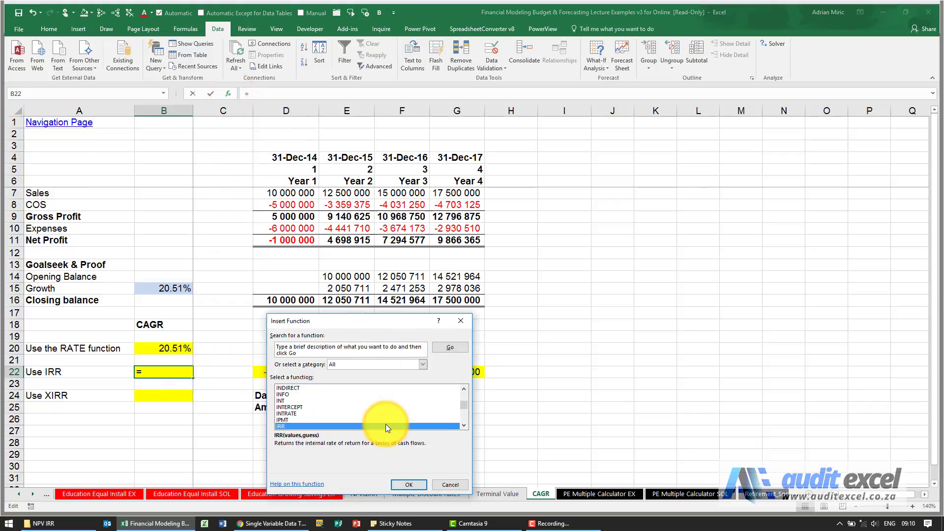
key("Return")
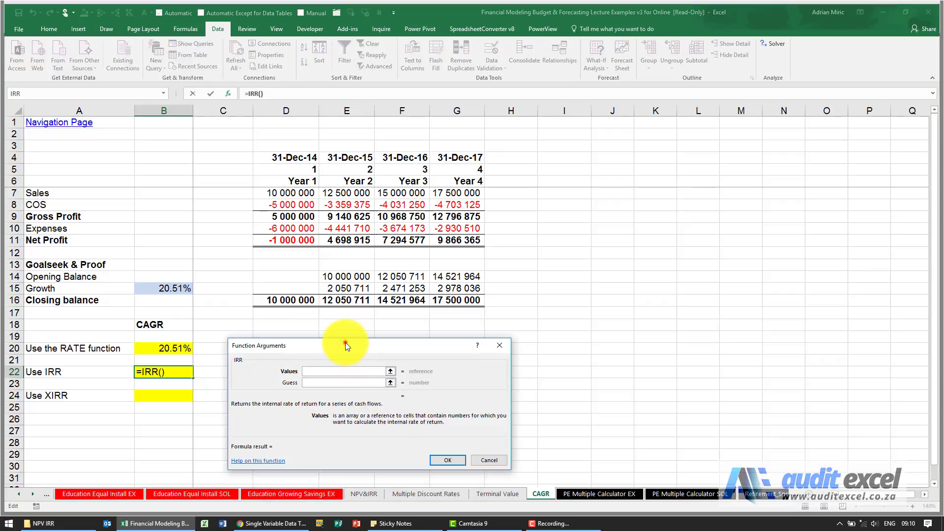
left_click_drag(345, 344, 514, 219)
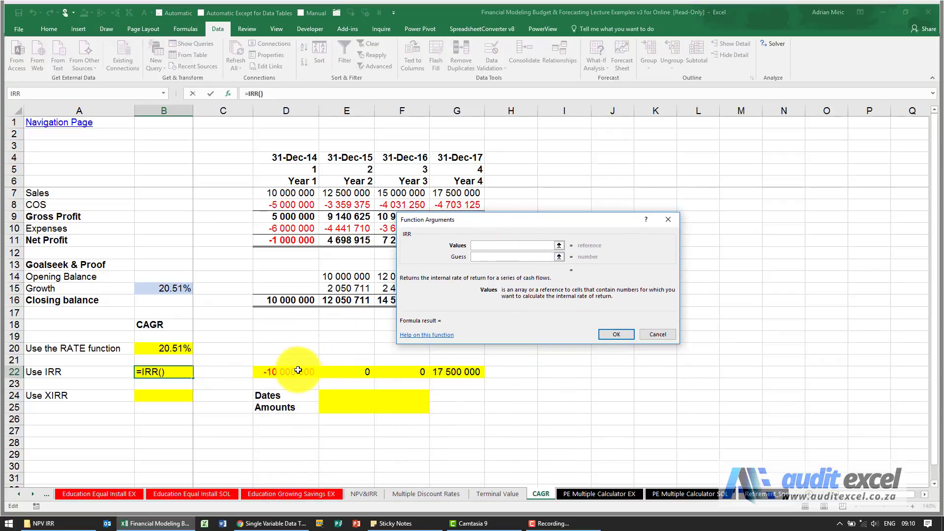
left_click_drag(295, 371, 440, 372)
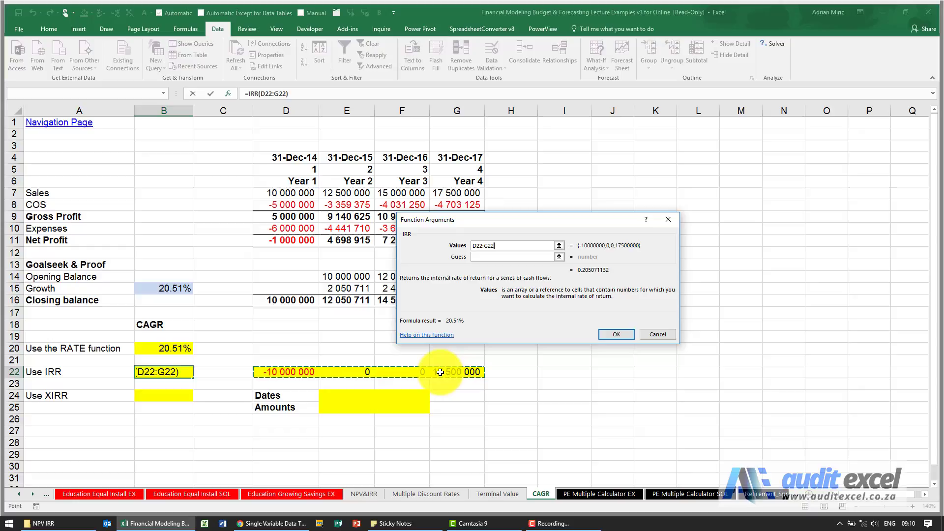
left_click(615, 336)
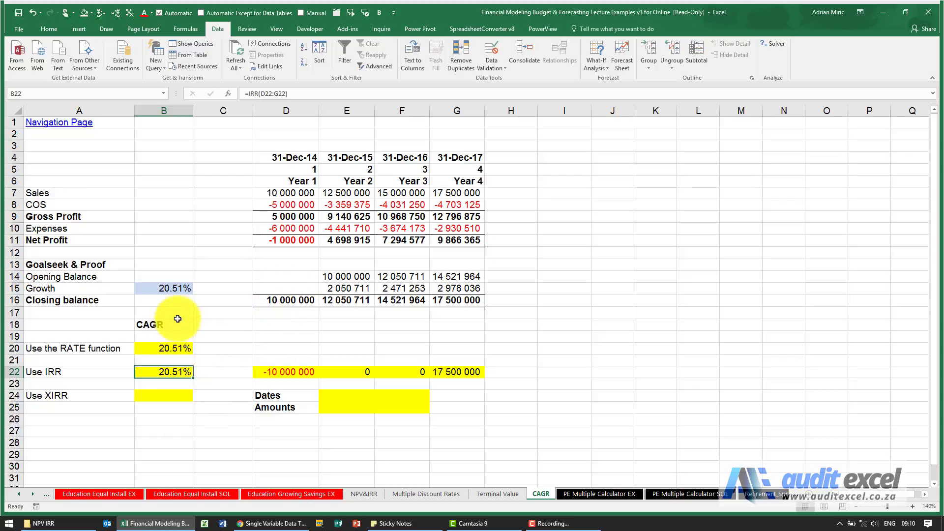
Review the growth formulas in E15 and F15 and the closing balance in G16
left_click(339, 289)
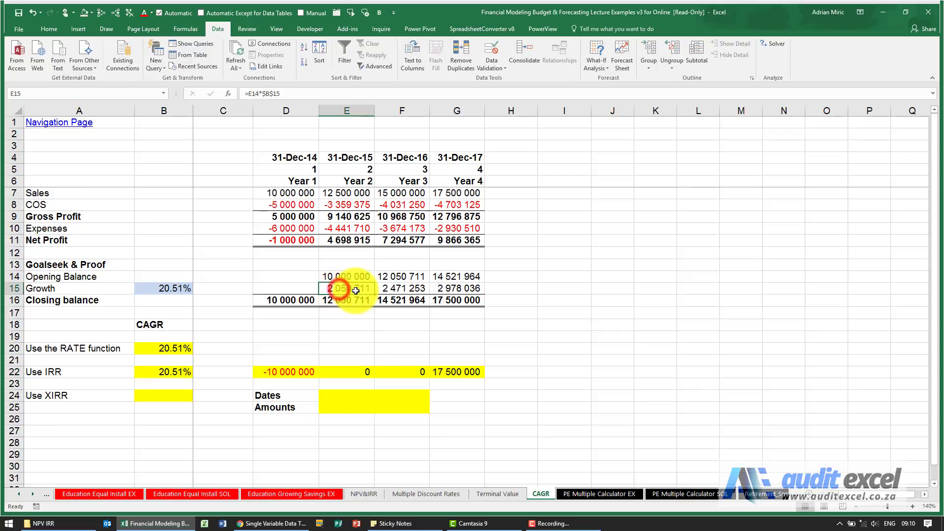
left_click(391, 290)
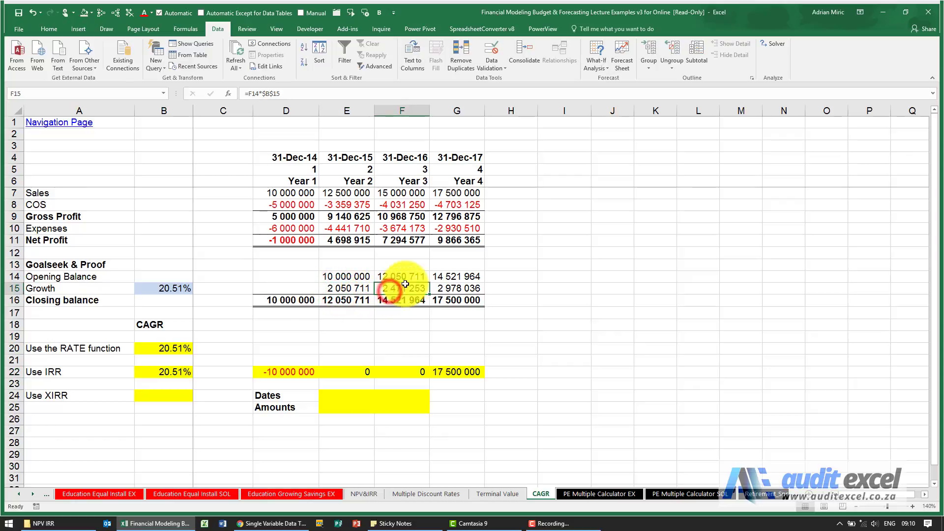
left_click(456, 301)
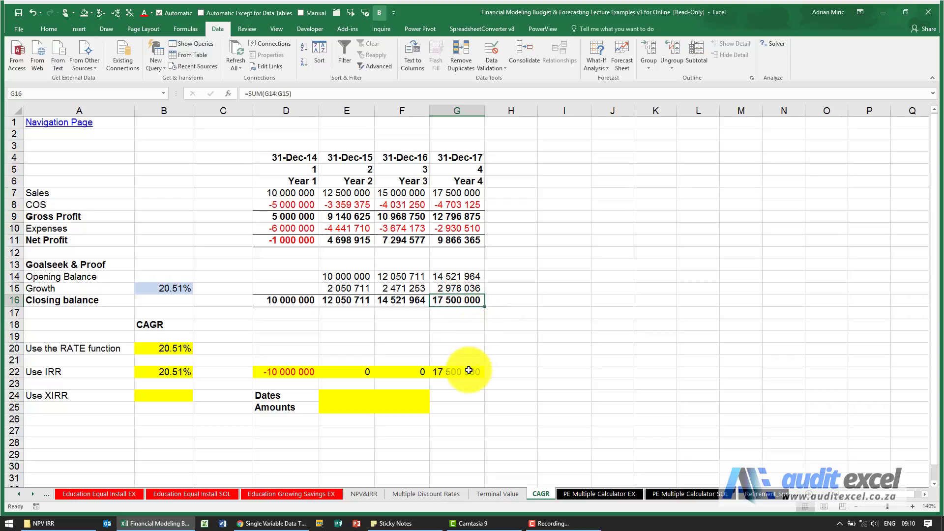